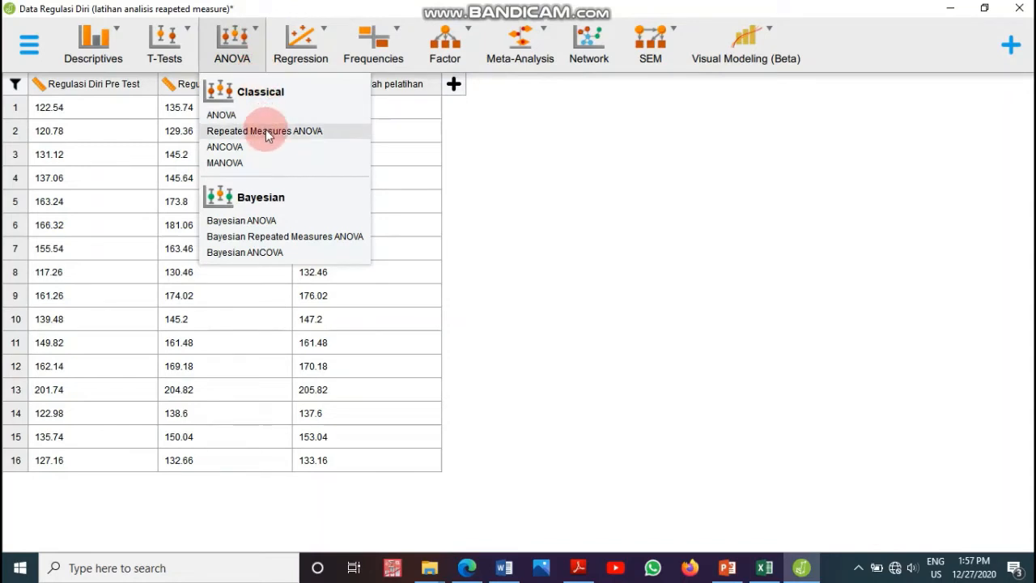
Step: Open a Repeated Measures ANOVA and add a third level to RM Factor 1
left_click(266, 130)
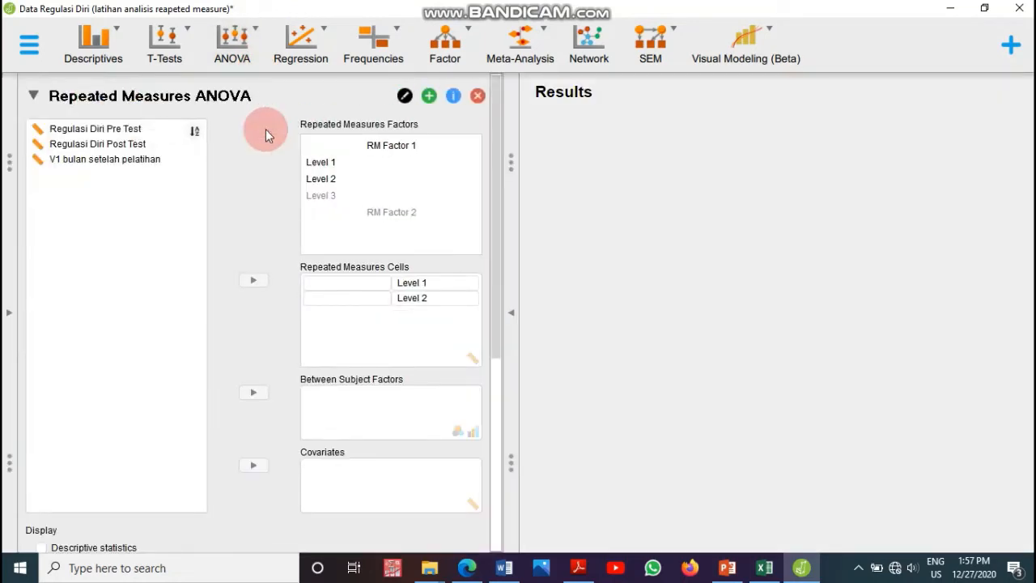
left_click(322, 162)
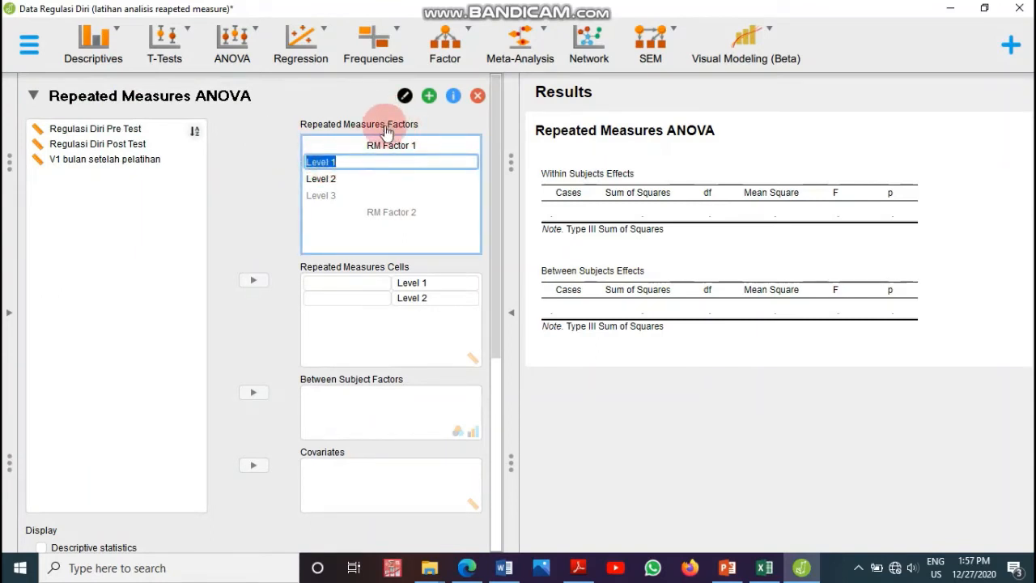
left_click(334, 196)
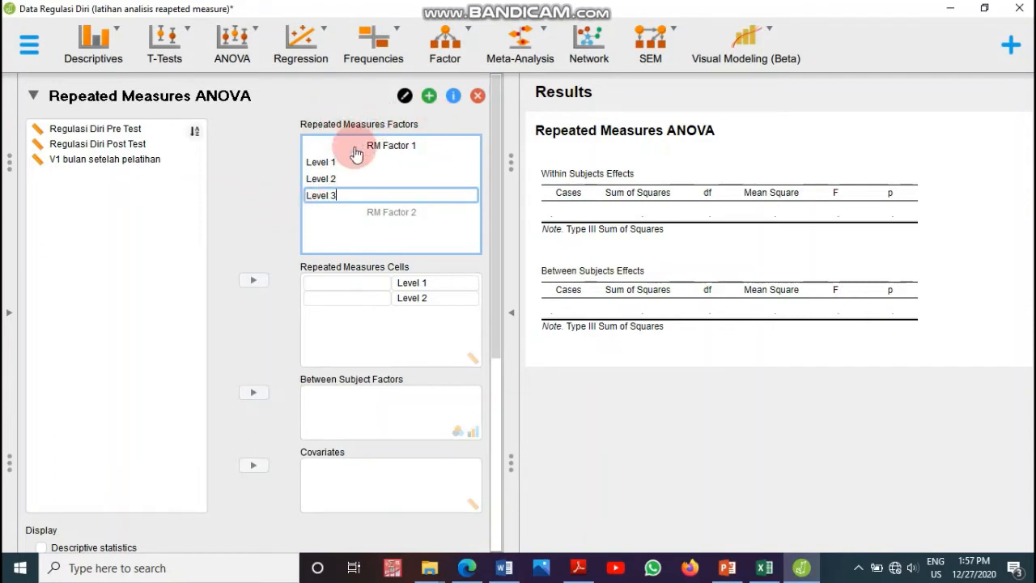
left_click(384, 219)
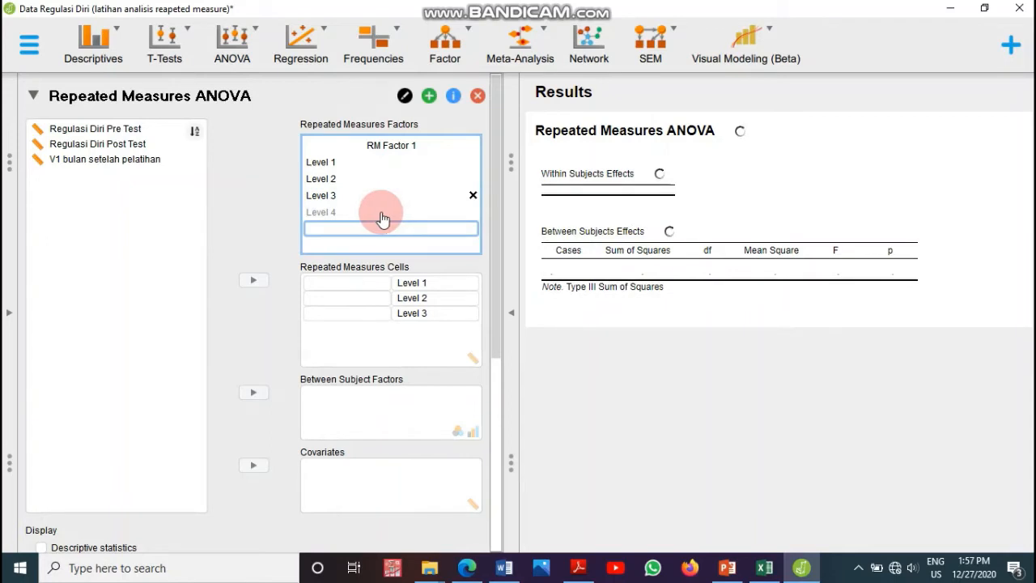
left_click(328, 217)
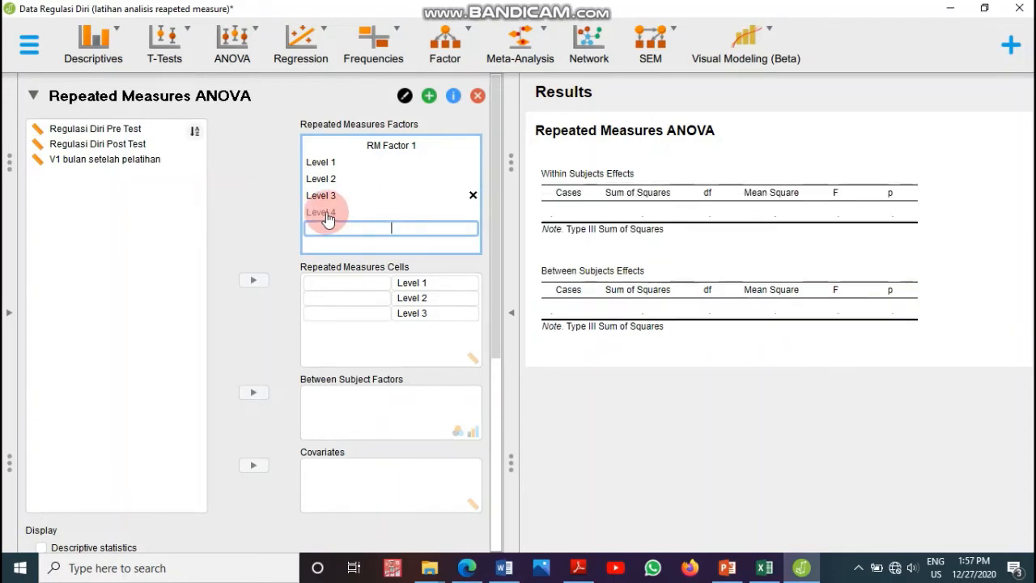
left_click(328, 217)
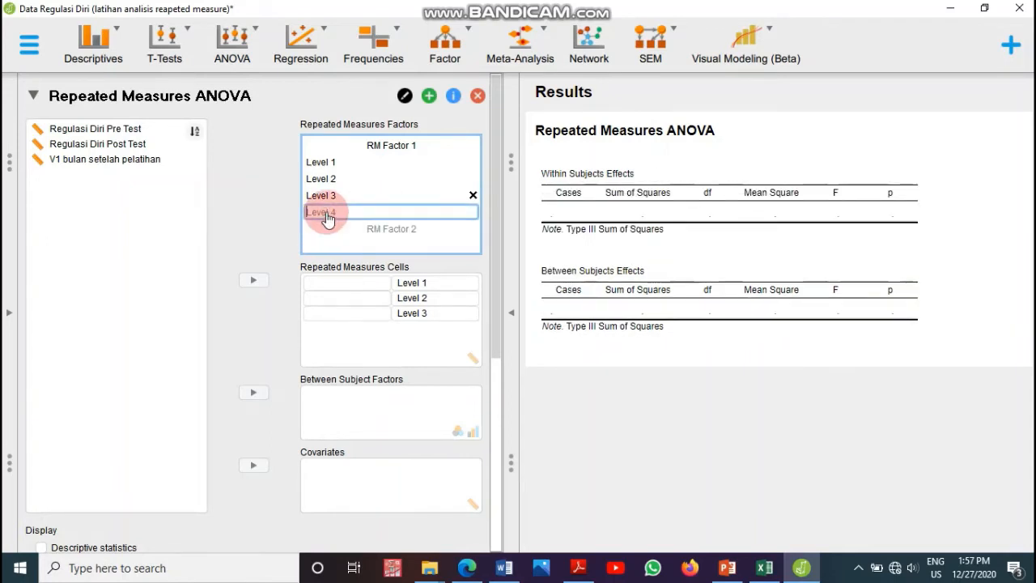
left_click(286, 204)
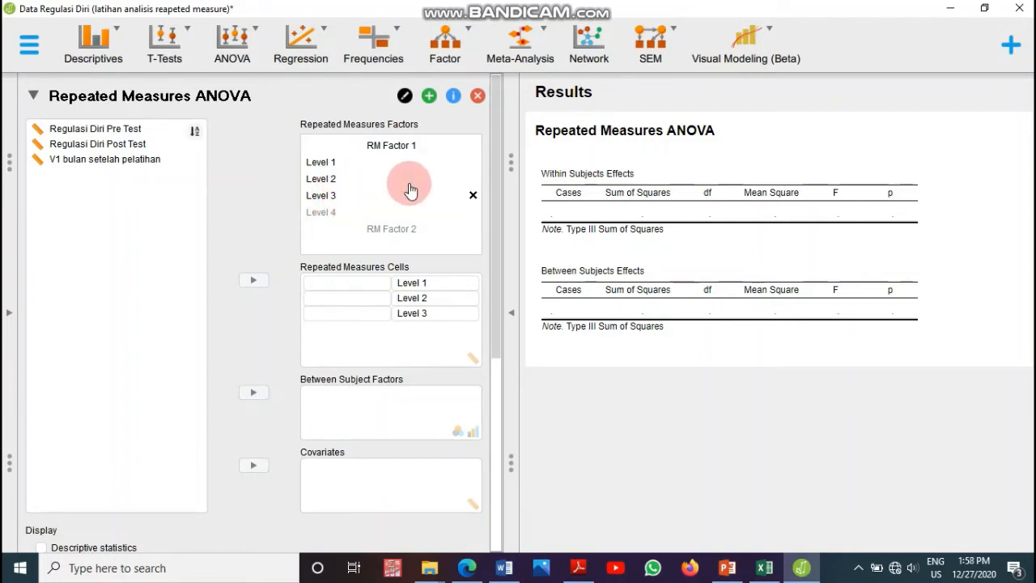
left_click(373, 185)
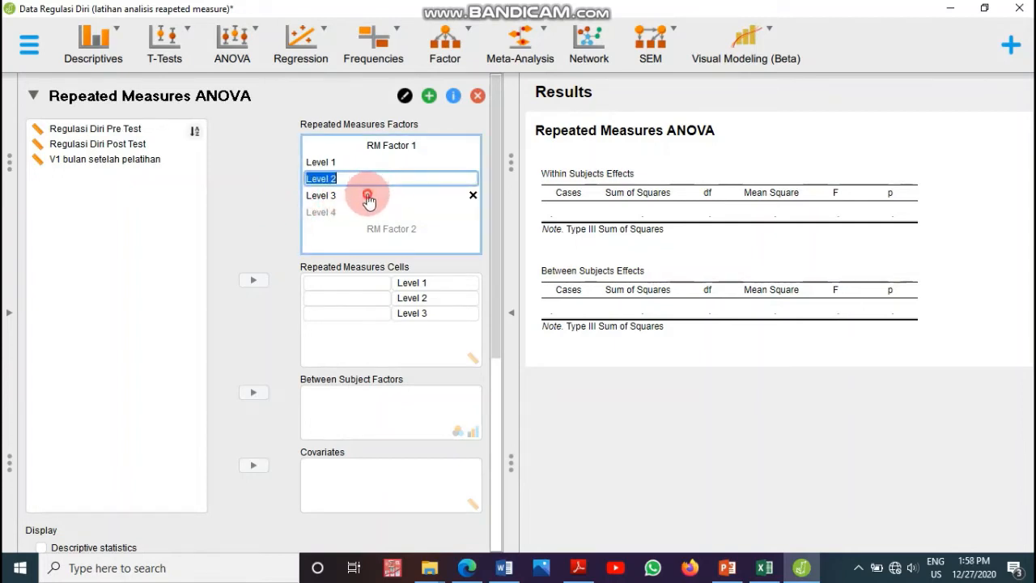
left_click(369, 196)
left_click(344, 166)
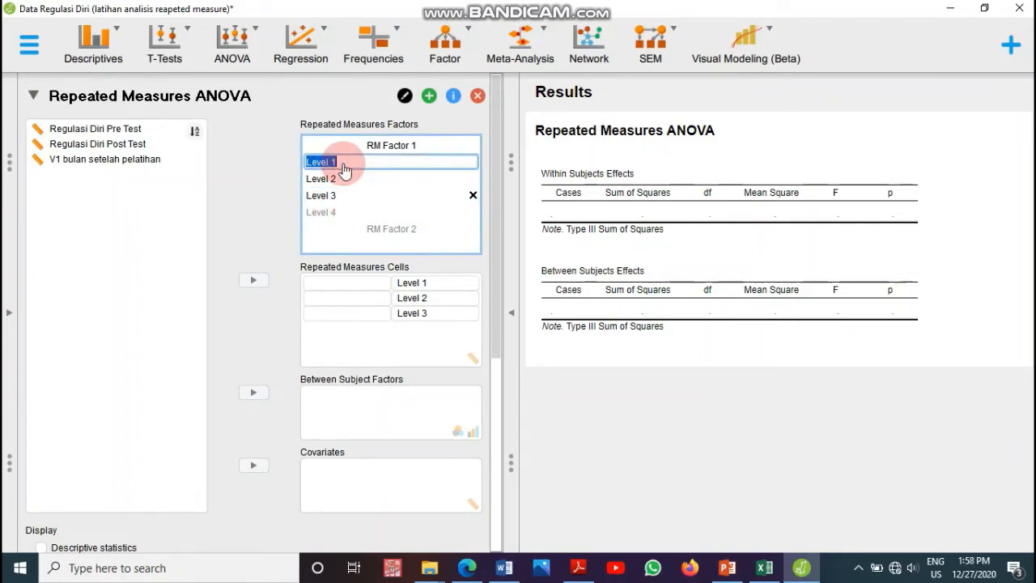
left_click(253, 199)
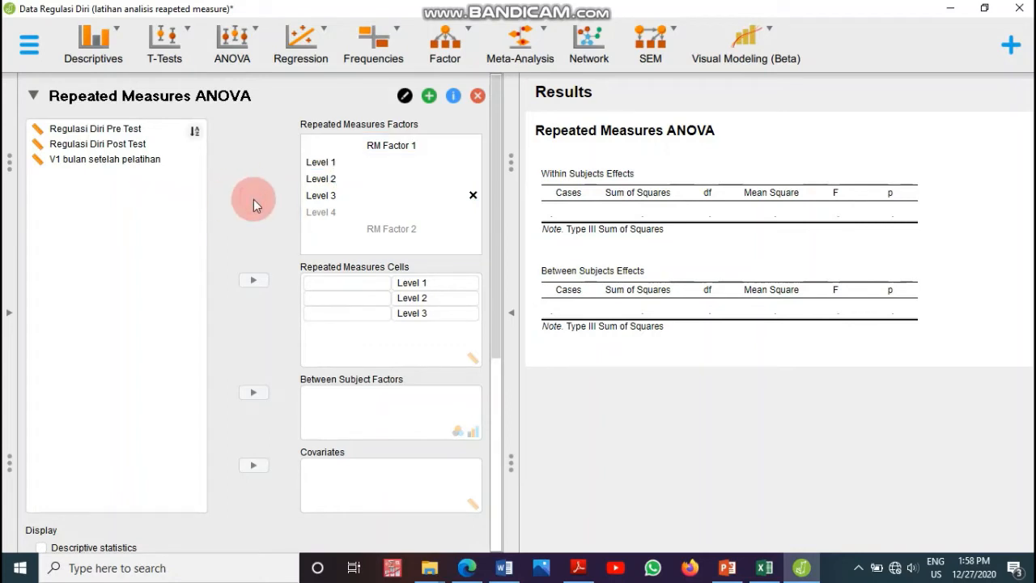
Step: Assign Regulasi Diri Pre Test, Regulasi Diri Post Test and V1 bulan setelah pelatihan to Levels 1, 2 and 3
left_click(127, 137)
left_click(120, 124)
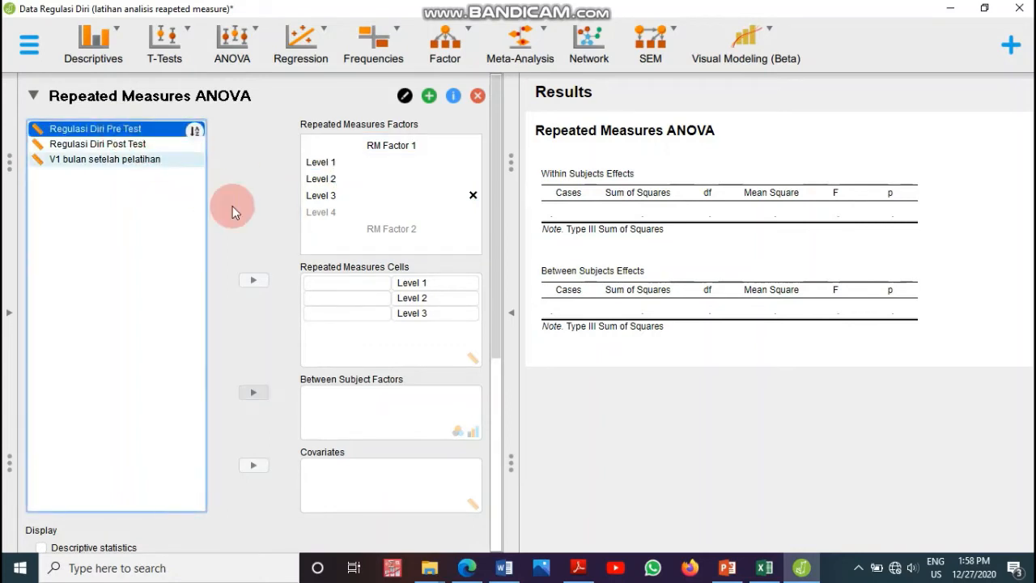
left_click(254, 282)
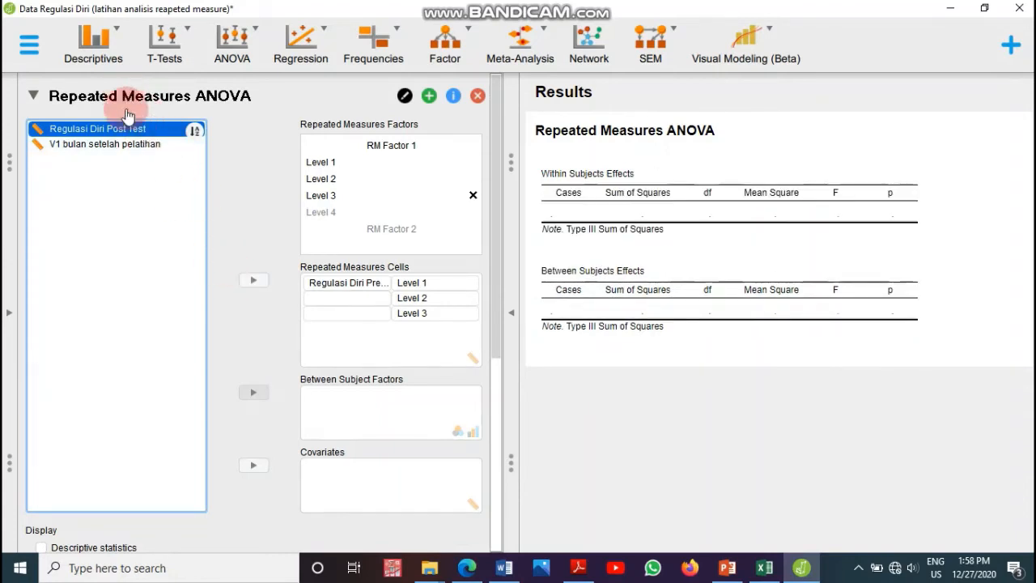
left_click(252, 280)
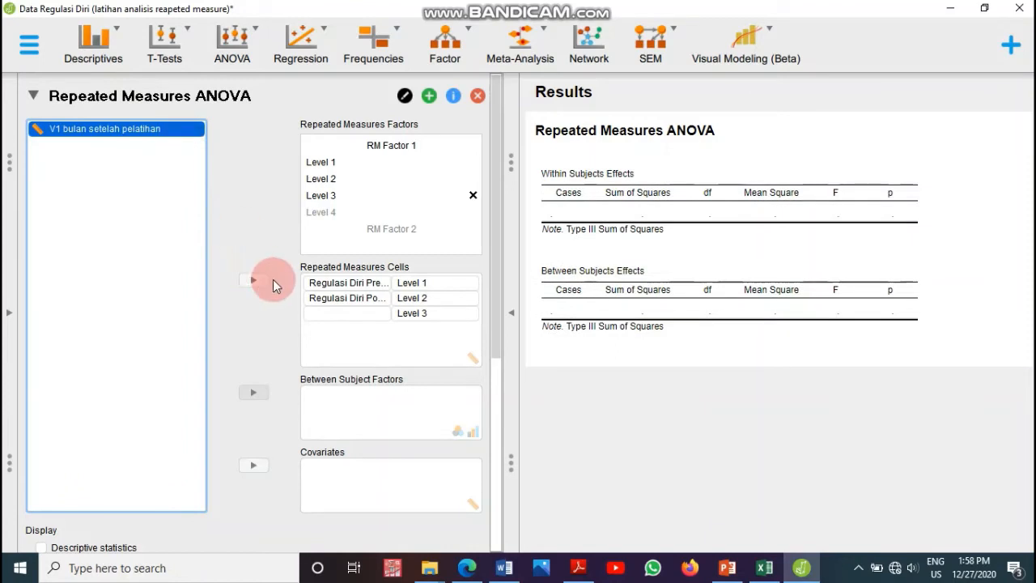
left_click(252, 280)
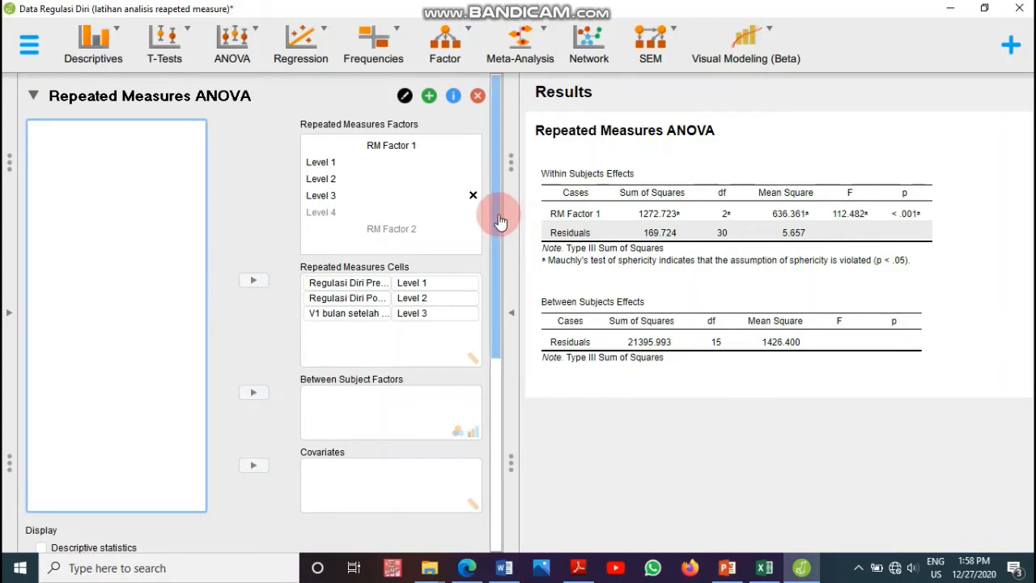
Step: Enable descriptive statistics and effect size estimates, reporting ω² instead of η²
left_click_drag(499, 222, 488, 368)
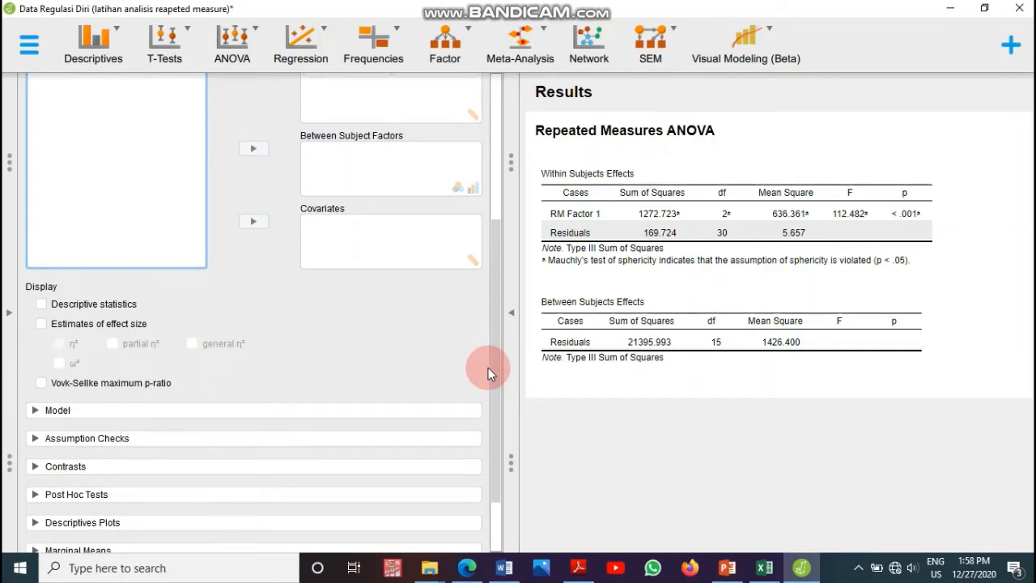
scroll(495, 323, "up", 2)
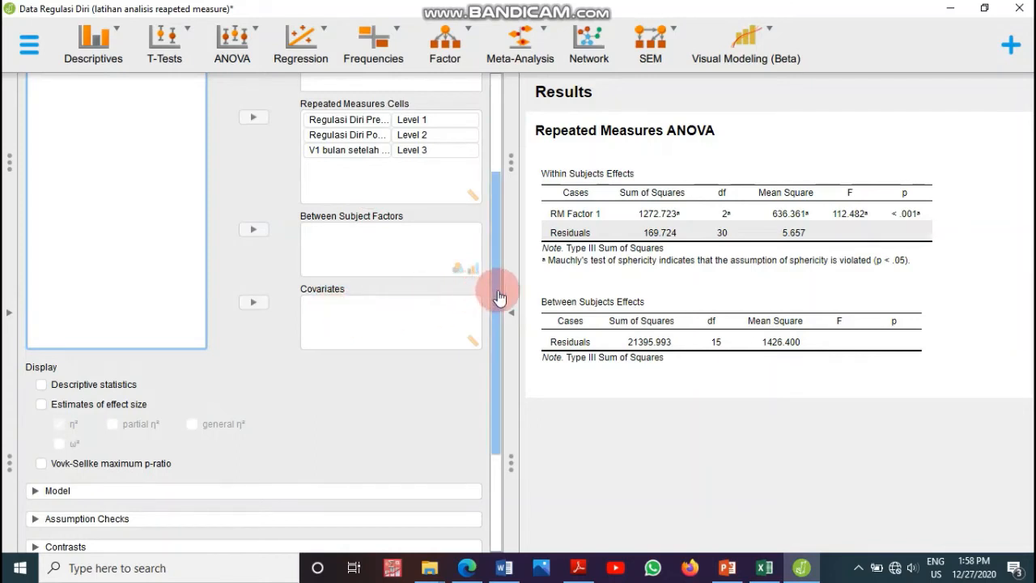
left_click_drag(499, 299, 489, 361)
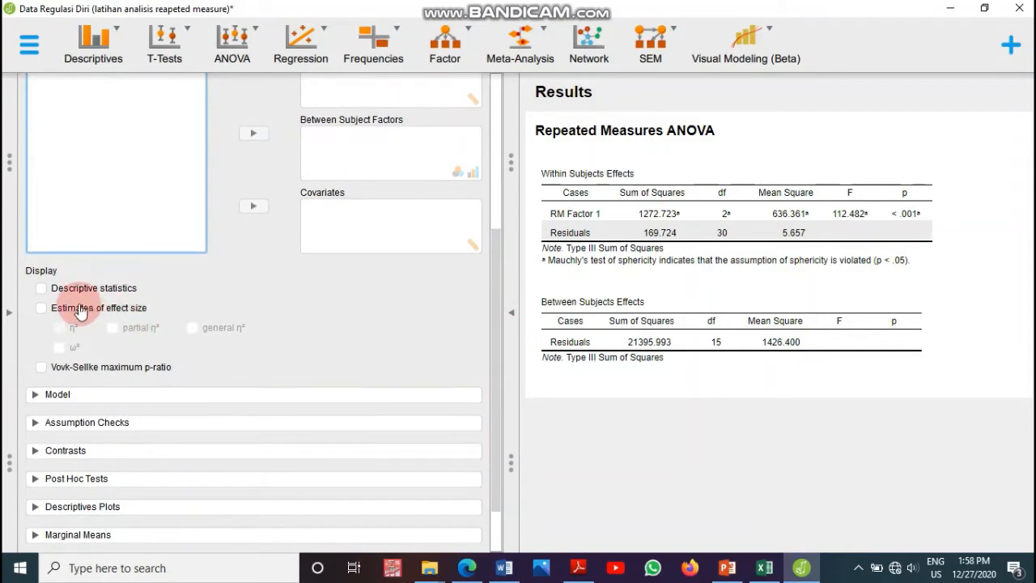
left_click(41, 289)
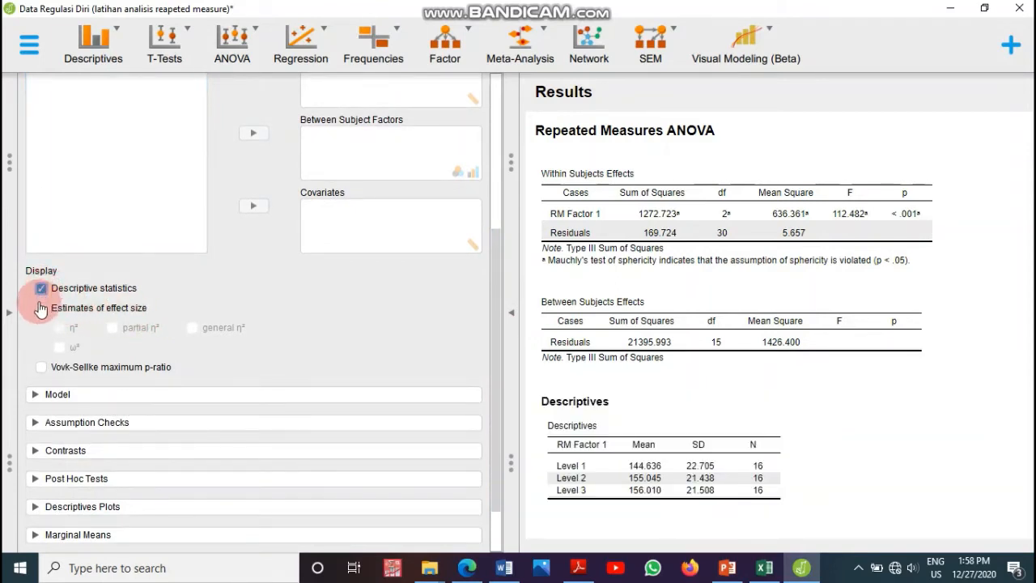
left_click(37, 314)
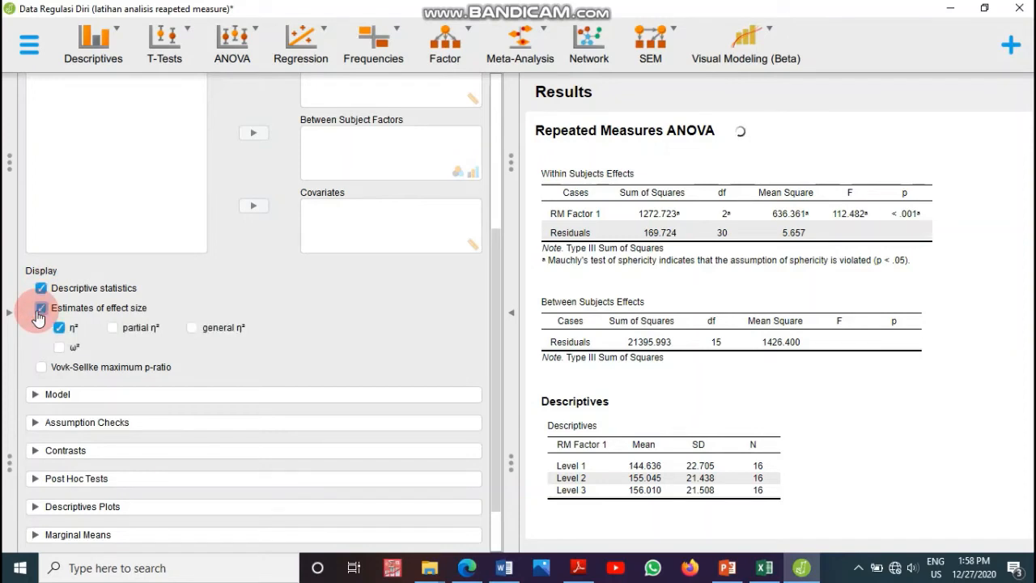
left_click(60, 349)
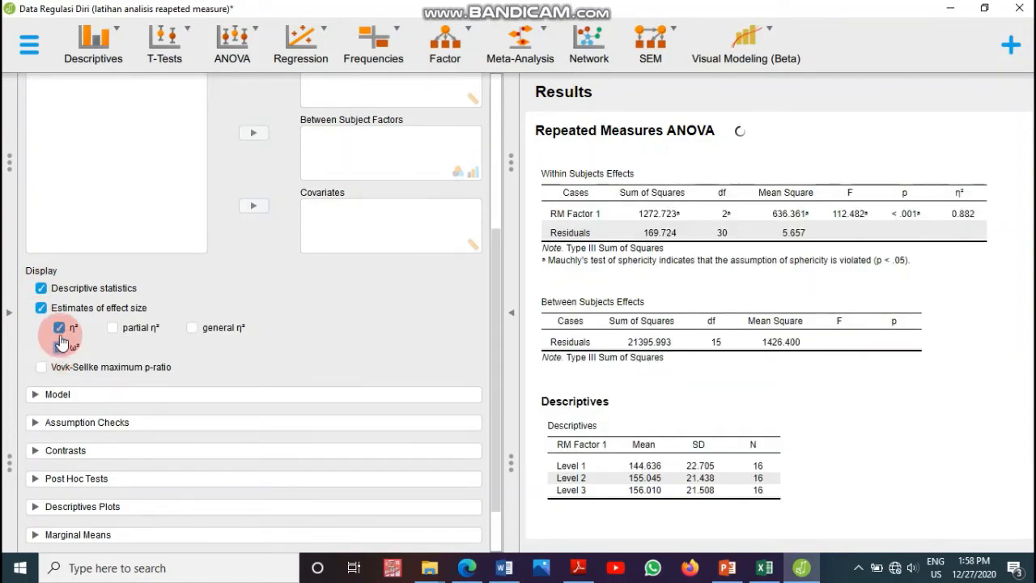
left_click(59, 327)
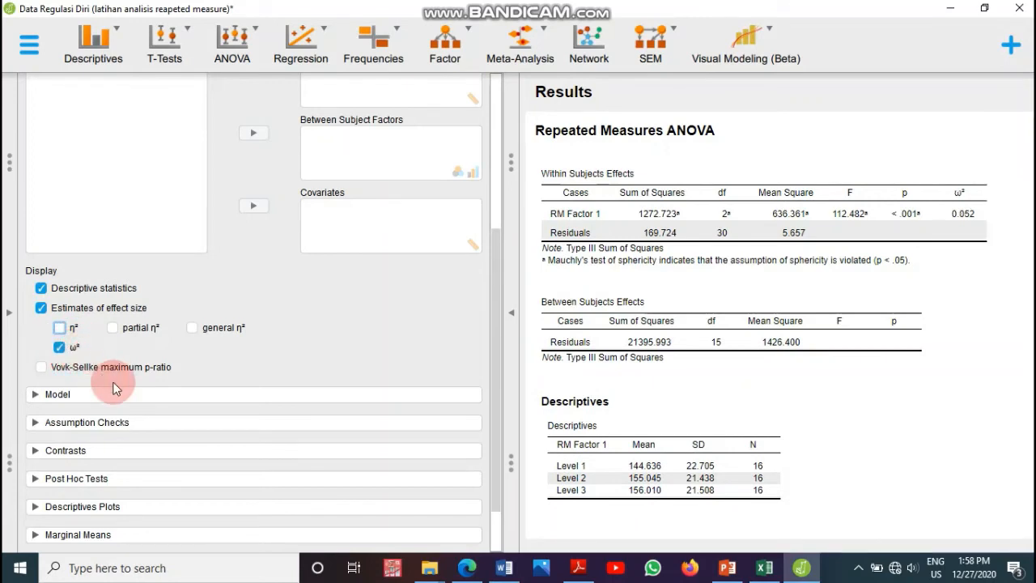
Step: Turn on sphericity tests with both None and Greenhouse-Geisser corrections in Assumption Checks
left_click(39, 423)
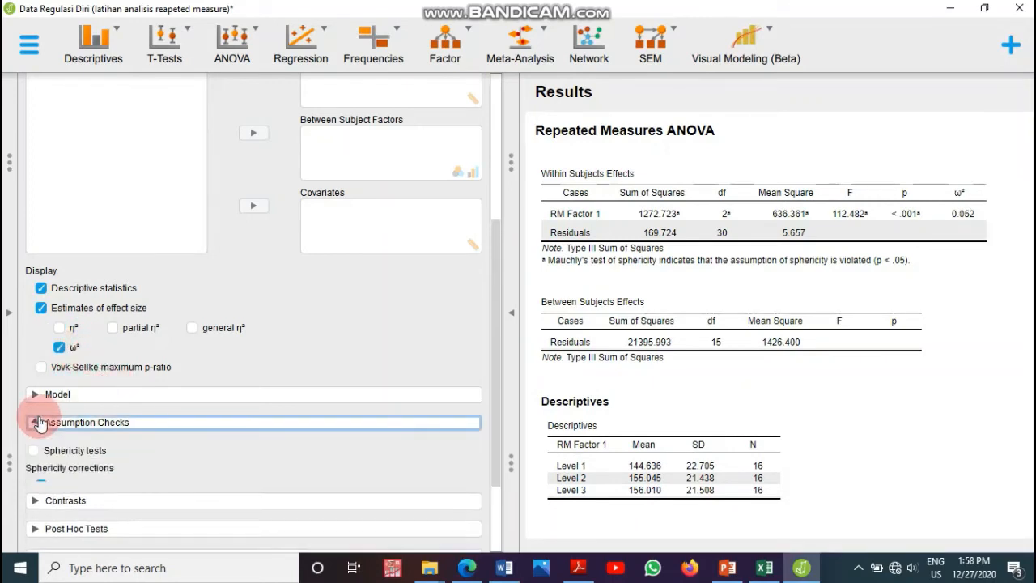
left_click(34, 452)
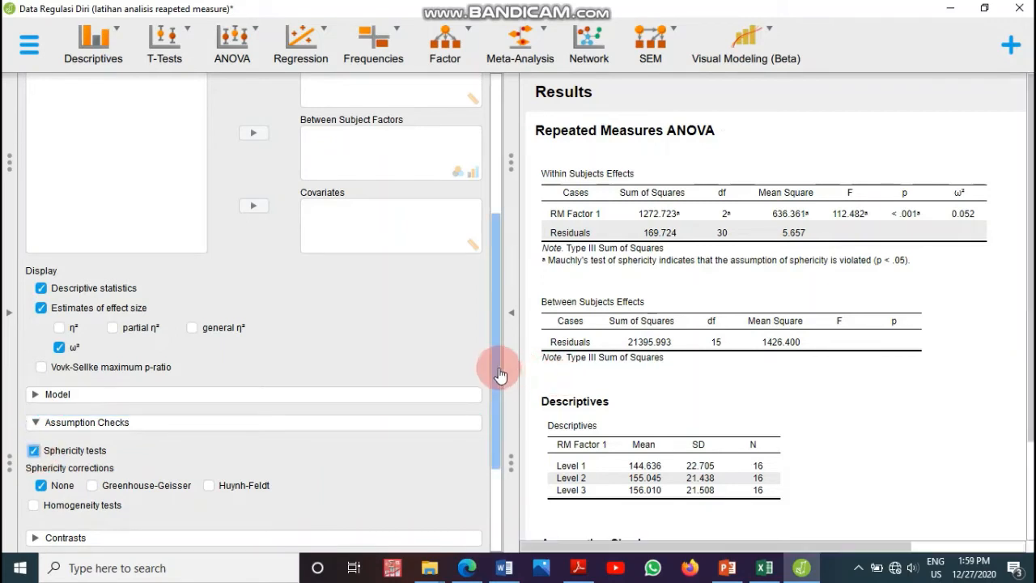
scroll(492, 412, "down", 2)
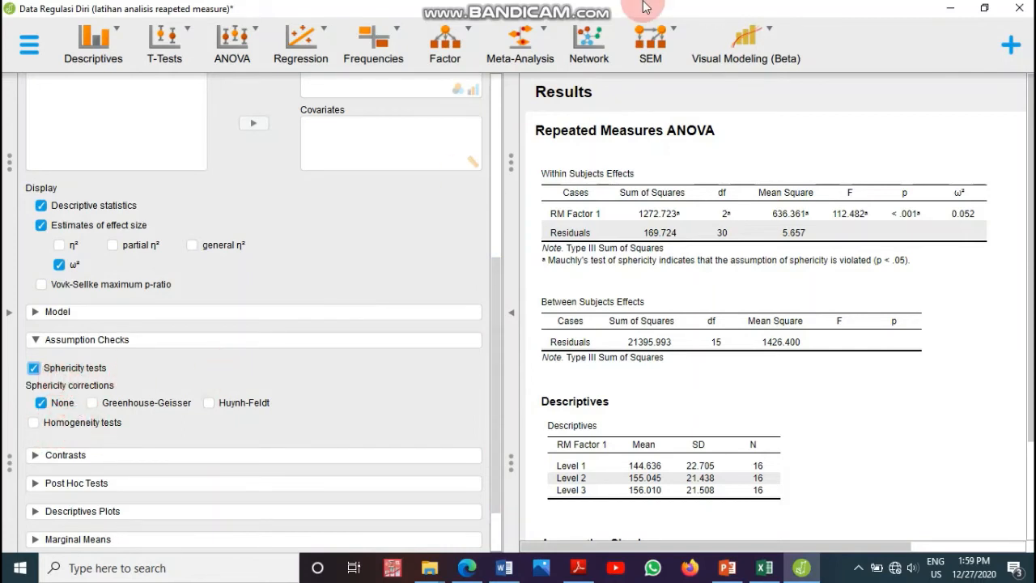
mouse_move(560, 6)
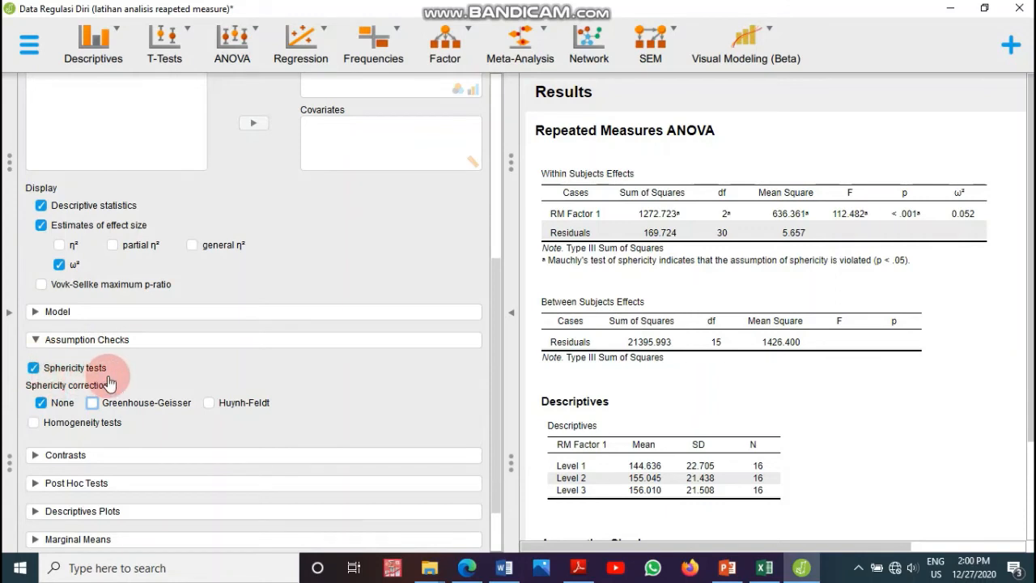
left_click(93, 404)
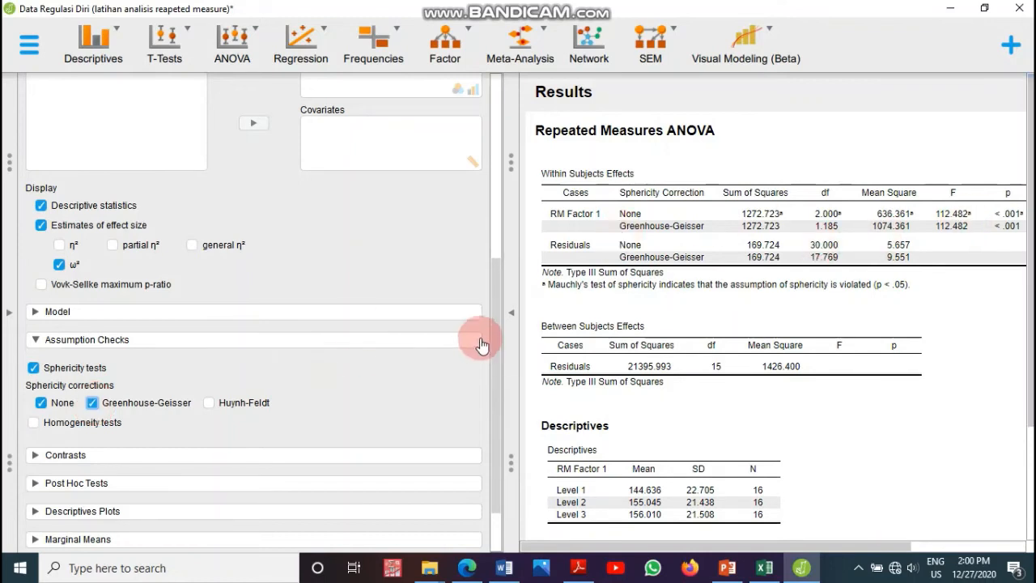
Step: Add RM Factor 1 to the post hoc tests
left_click_drag(497, 336, 495, 373)
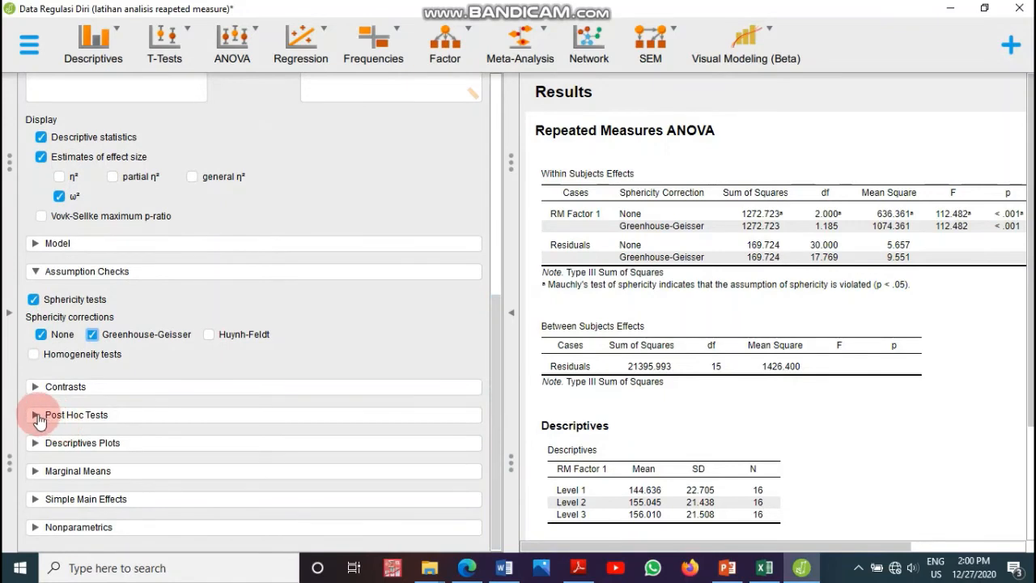
left_click(36, 413)
left_click(56, 447)
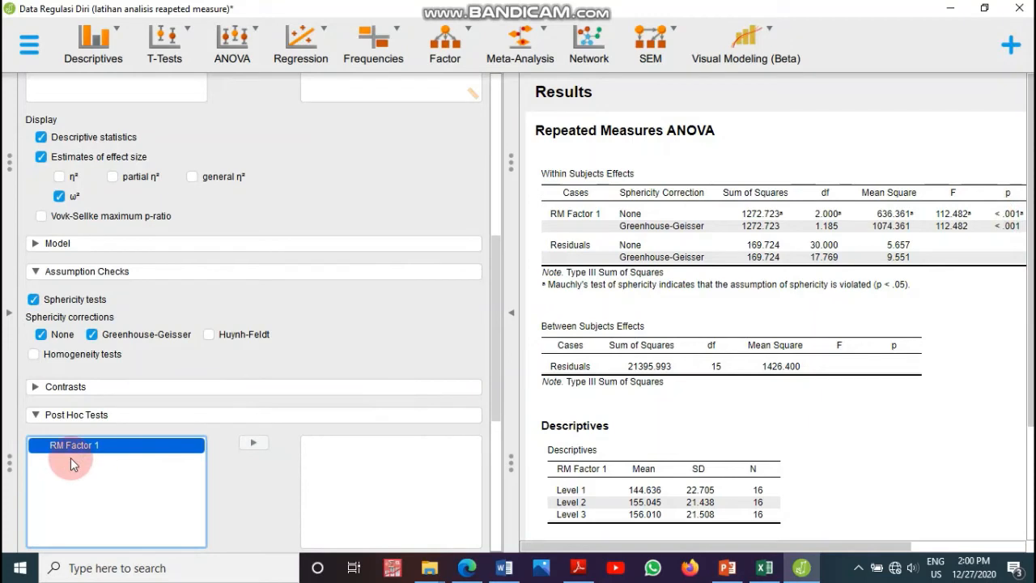
left_click(252, 445)
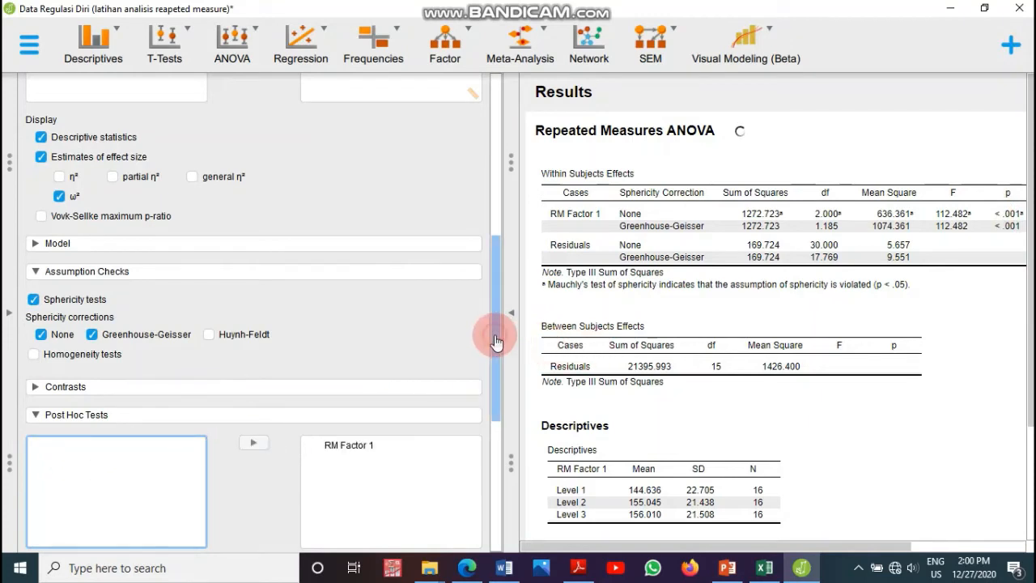
Step: Set up a descriptives plot with RM Factor 1 on the horizontal axis and error bars displayed
left_click_drag(496, 342, 491, 432)
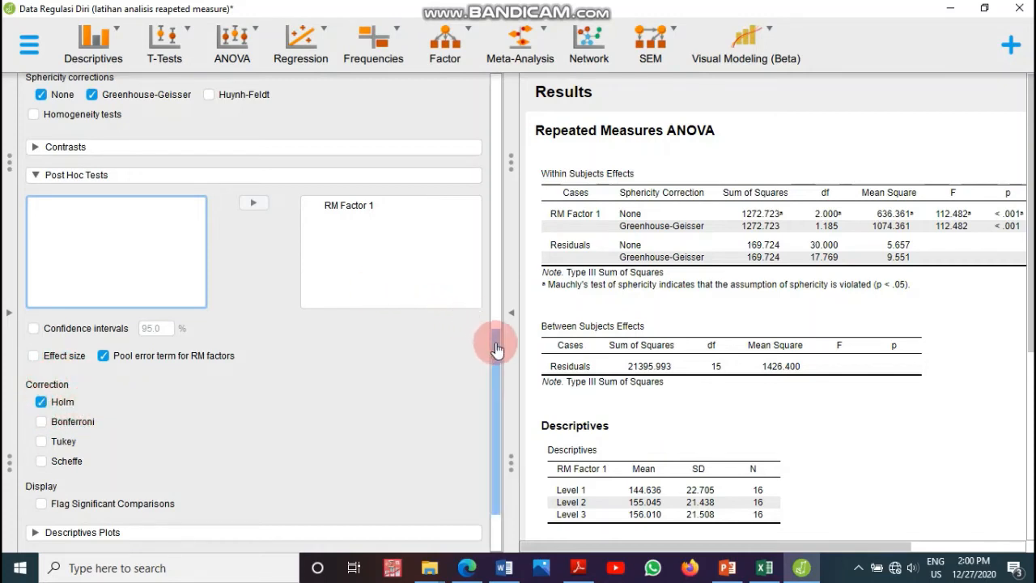
left_click_drag(498, 350, 497, 405)
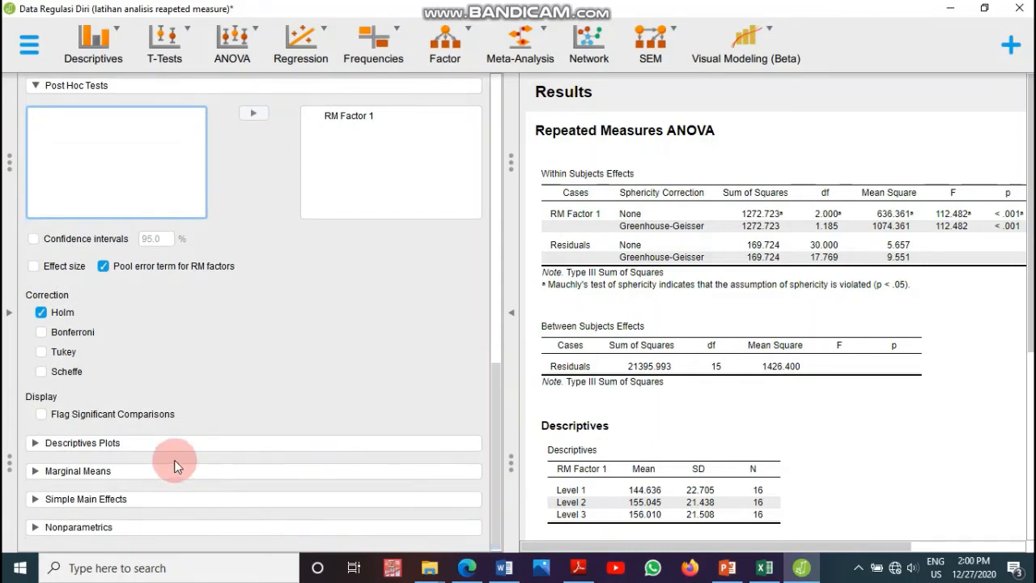
left_click(35, 443)
left_click(65, 484)
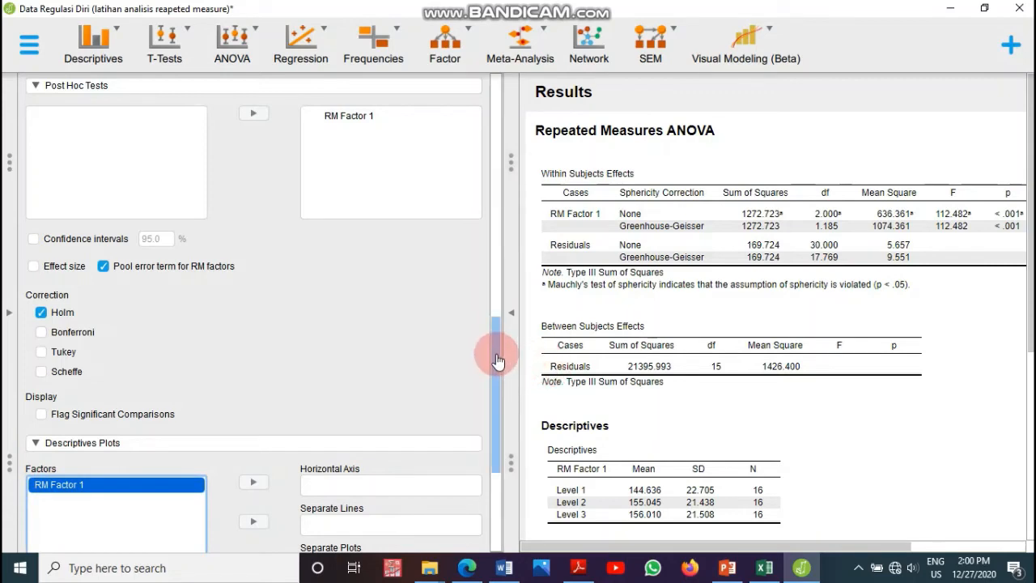
left_click_drag(496, 361, 501, 436)
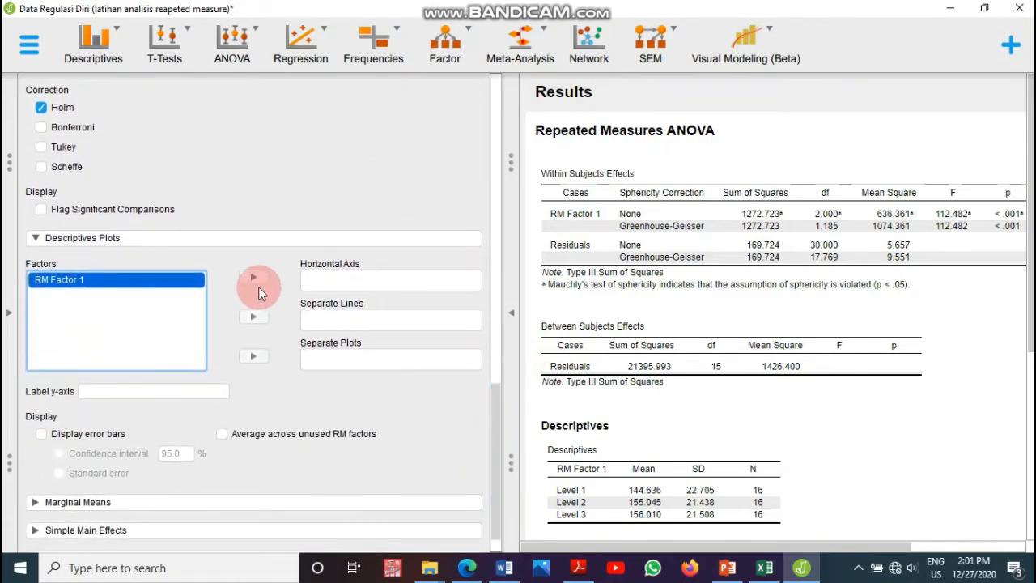
left_click(251, 278)
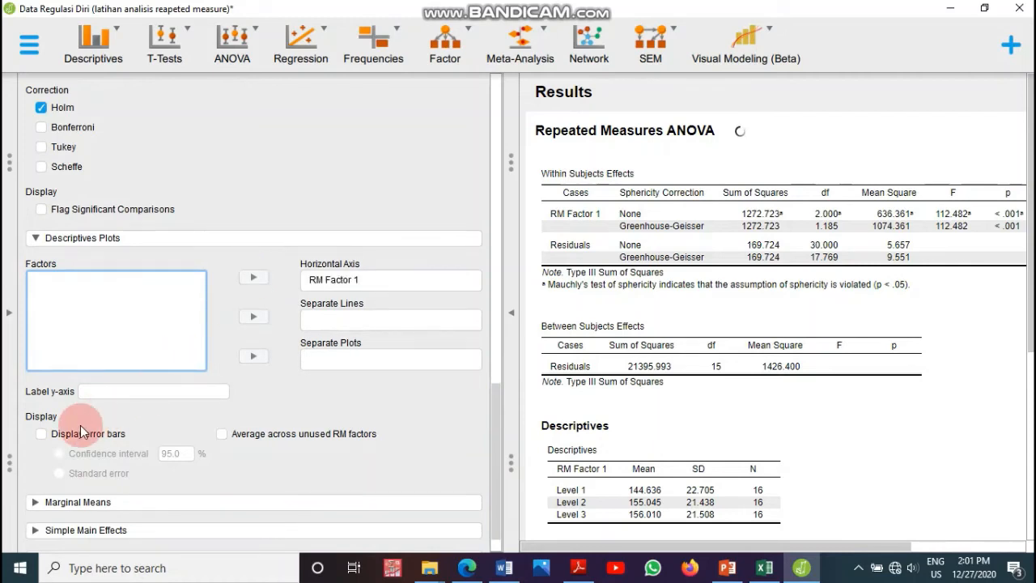
left_click(42, 438)
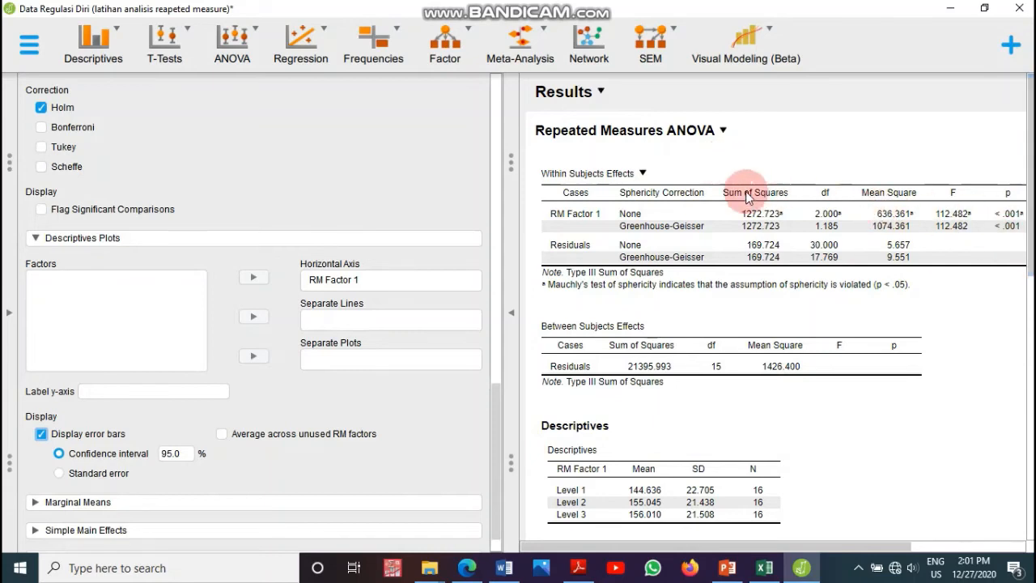
Step: Hide the options panel and scroll through the ANOVA tables, descriptives plot, sphericity test and post hoc comparisons
left_click(511, 314)
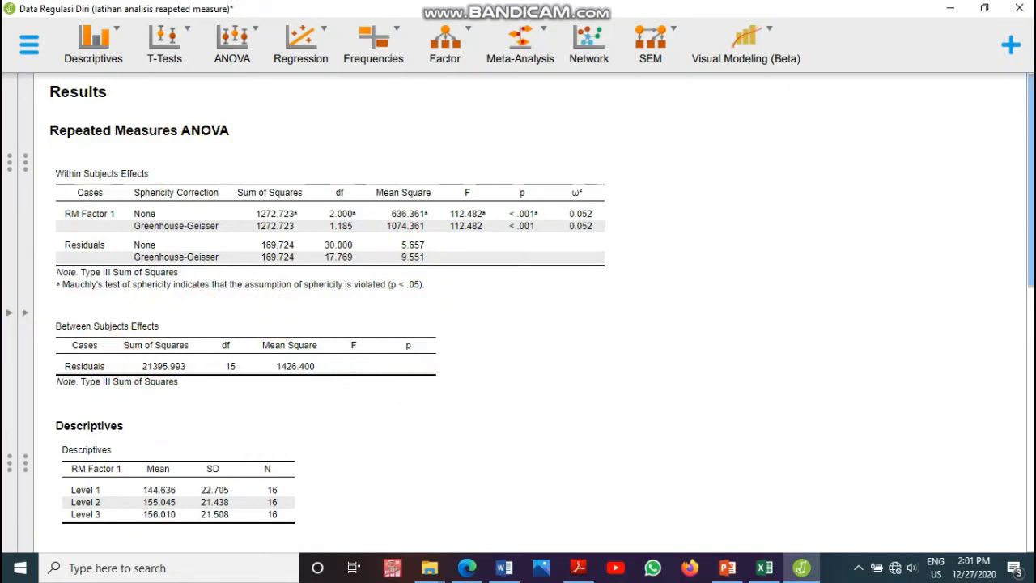
scroll(534, 312, "down", 5)
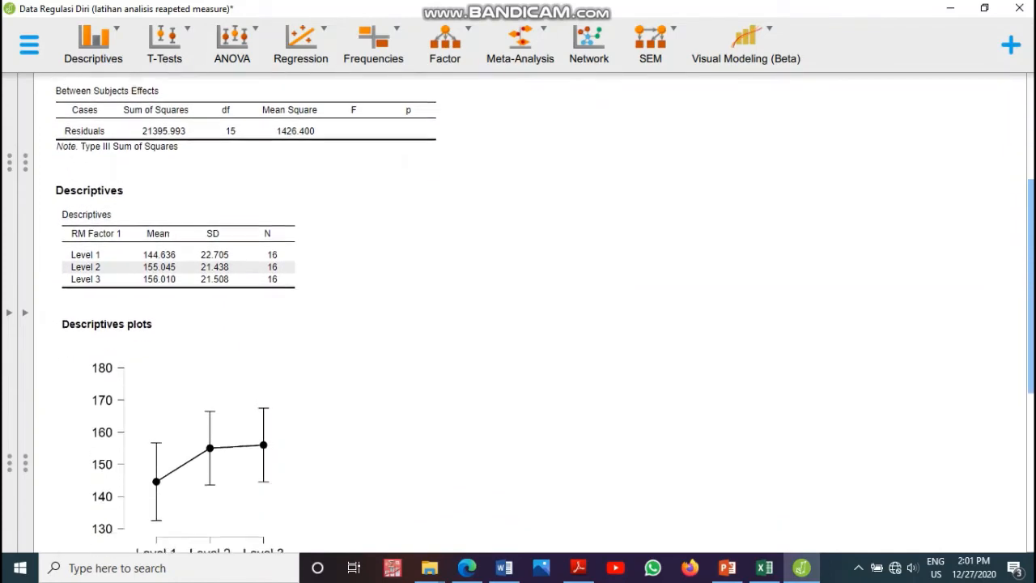
scroll(327, 267, "down", 1)
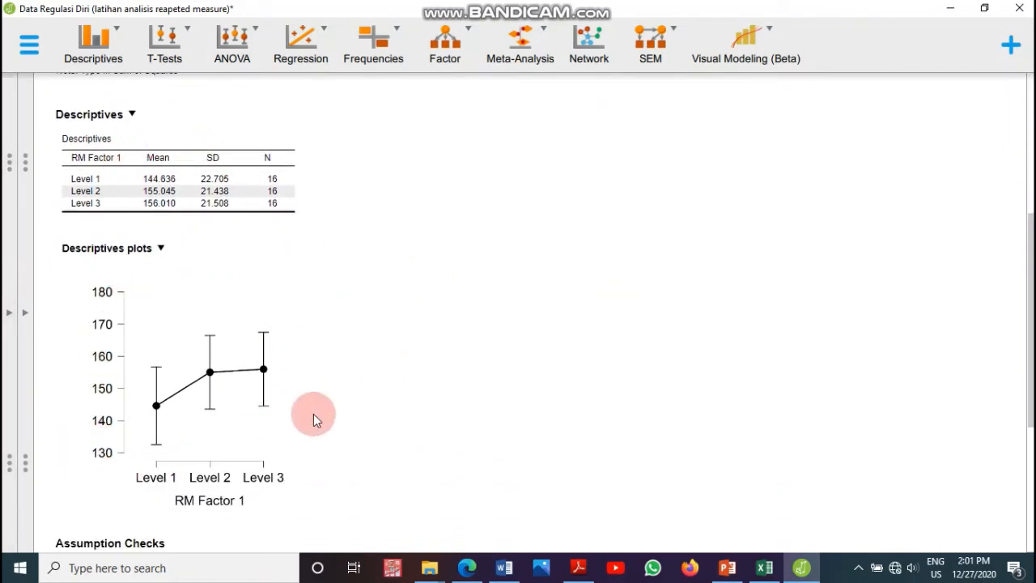
scroll(545, 312, "down", 6)
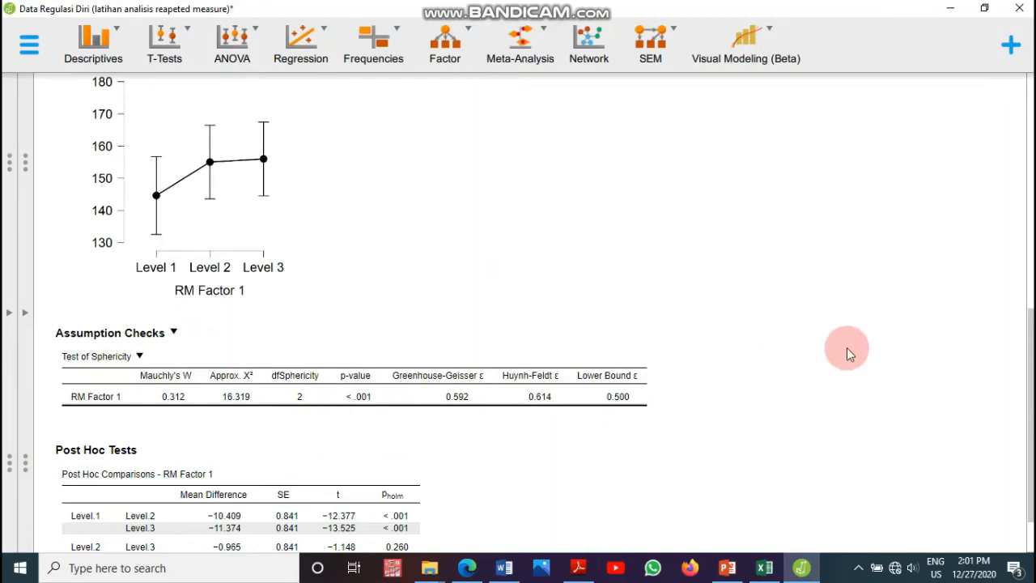
left_click_drag(1029, 321, 1030, 382)
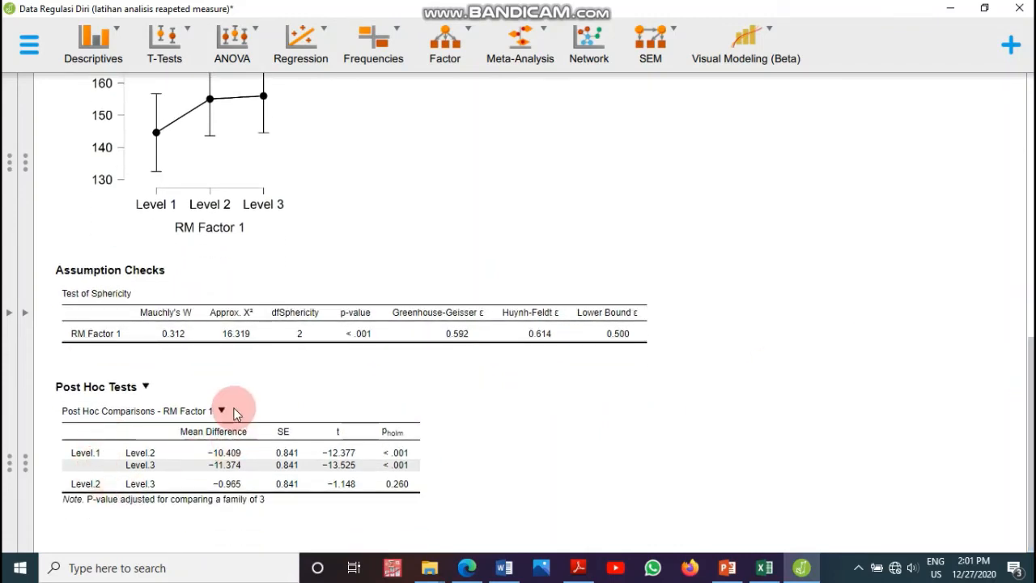
mouse_move(541, 7)
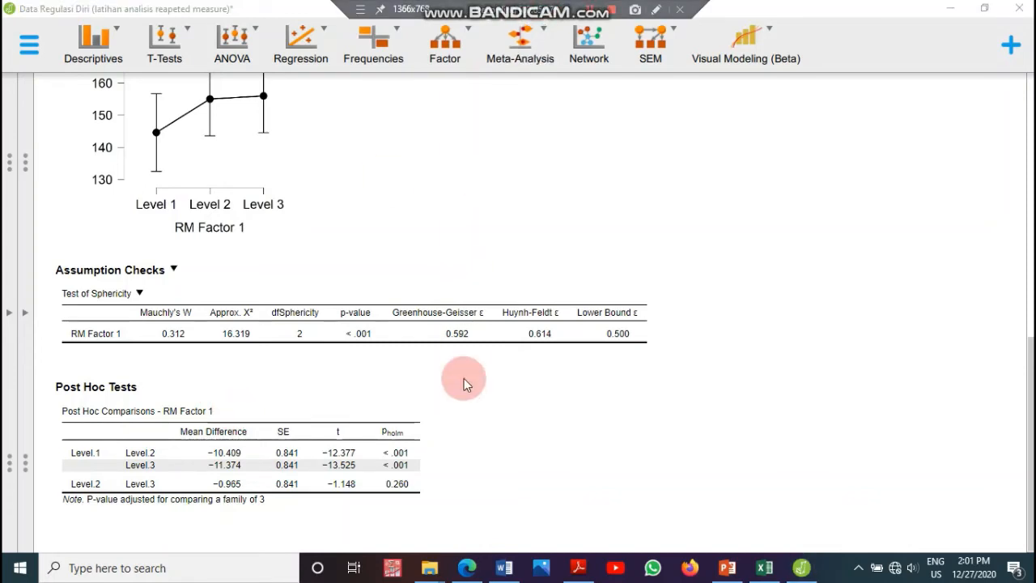
left_click(482, 432)
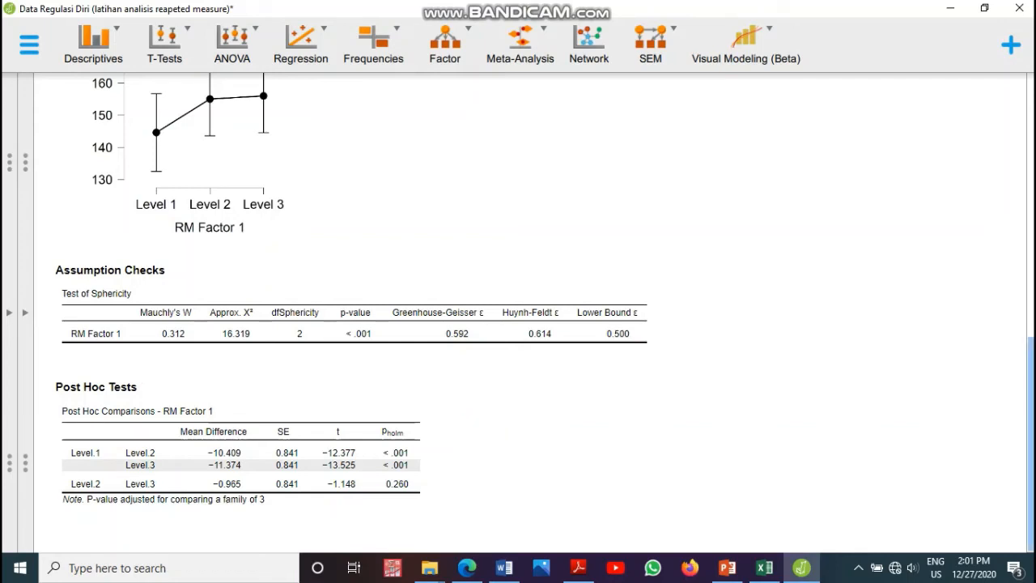
mouse_move(1032, 468)
left_mouse_down()
mouse_move(1032, 394)
mouse_move(1031, 463)
left_mouse_up()
Step: Switch to PowerPoint and present slide 9, "Membaca Hasil", explaining the sphericity test results
left_click(728, 566)
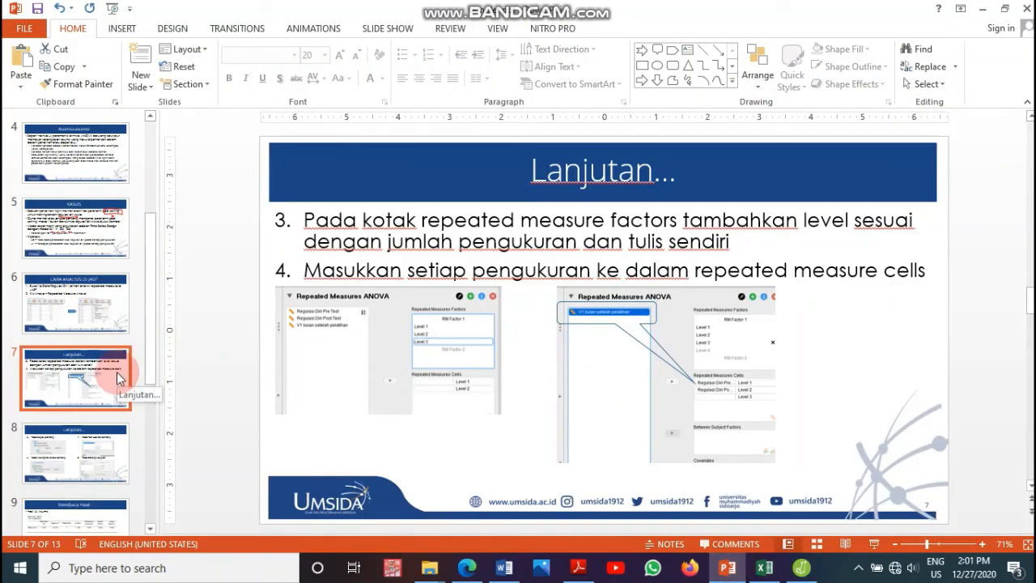
left_click(94, 450)
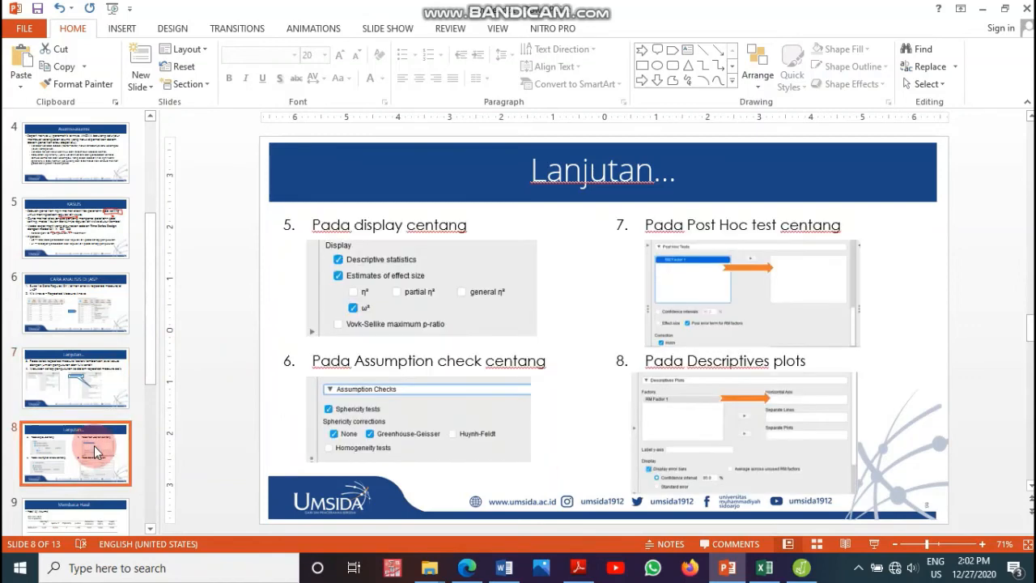
scroll(95, 450, "down", 2)
left_click(92, 445)
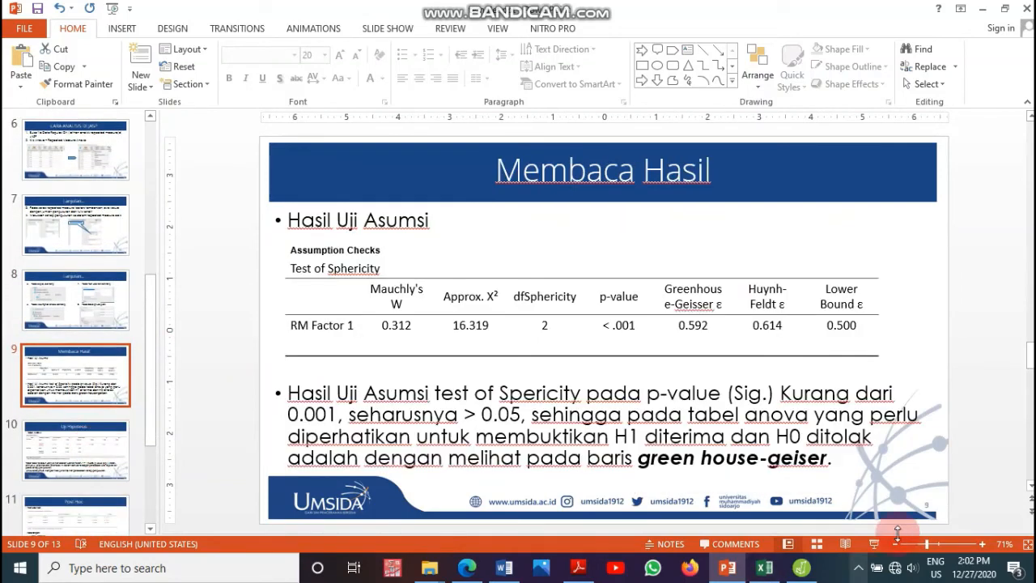
left_click(875, 546)
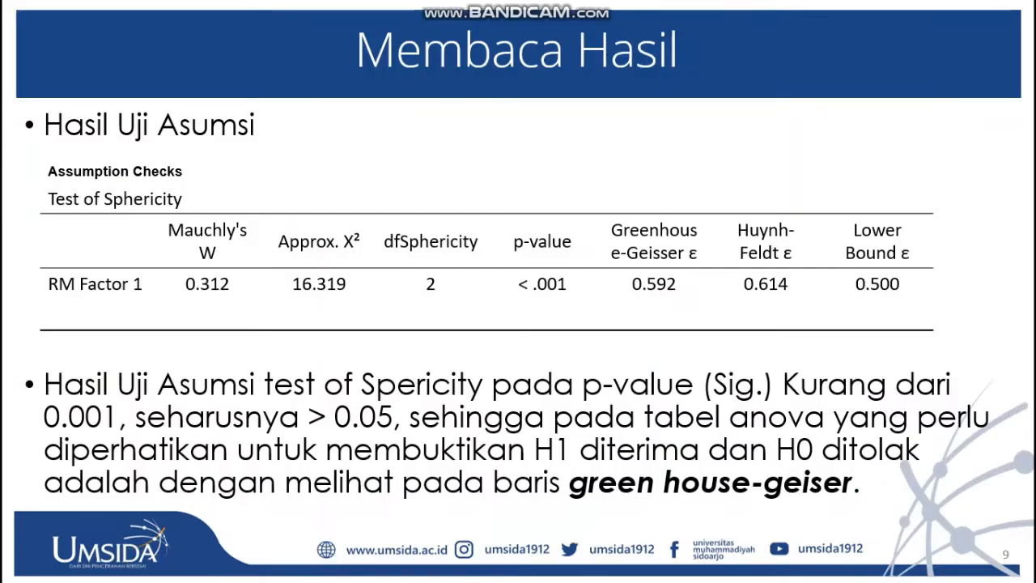